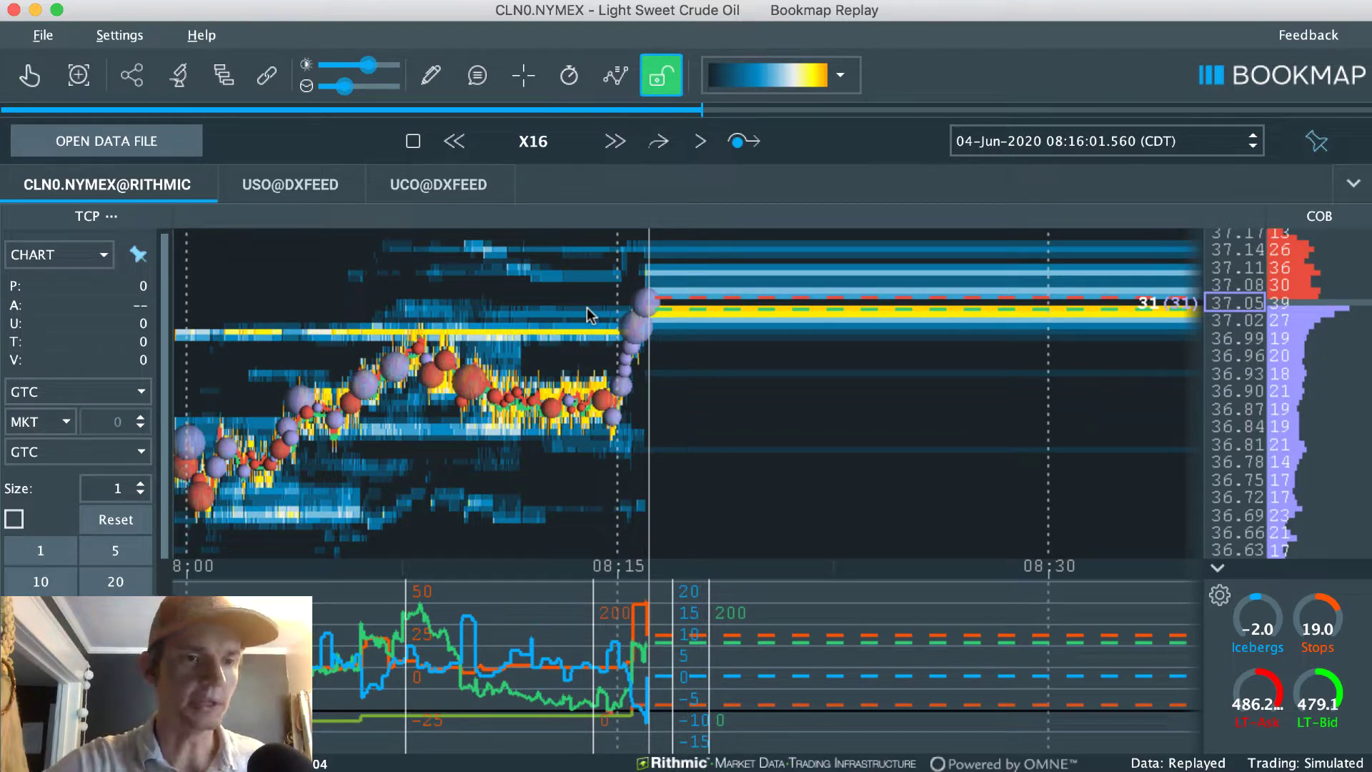
Show the USO@DXFEED heatmap, paused at 08:16 with a 2,025-contract band at 27.50.
left_click(290, 184)
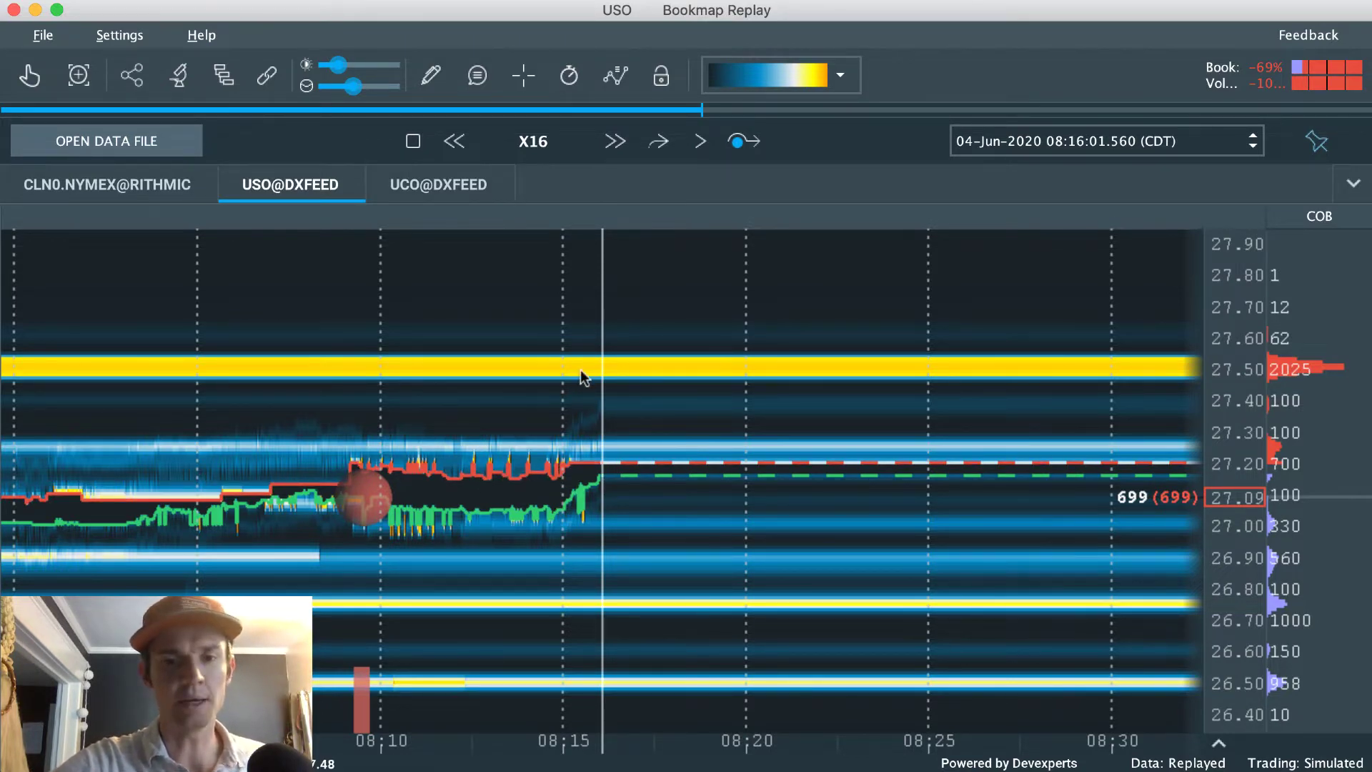
Show the UCO heatmap, set replay speed to x1, and resume playback.
left_click(424, 183)
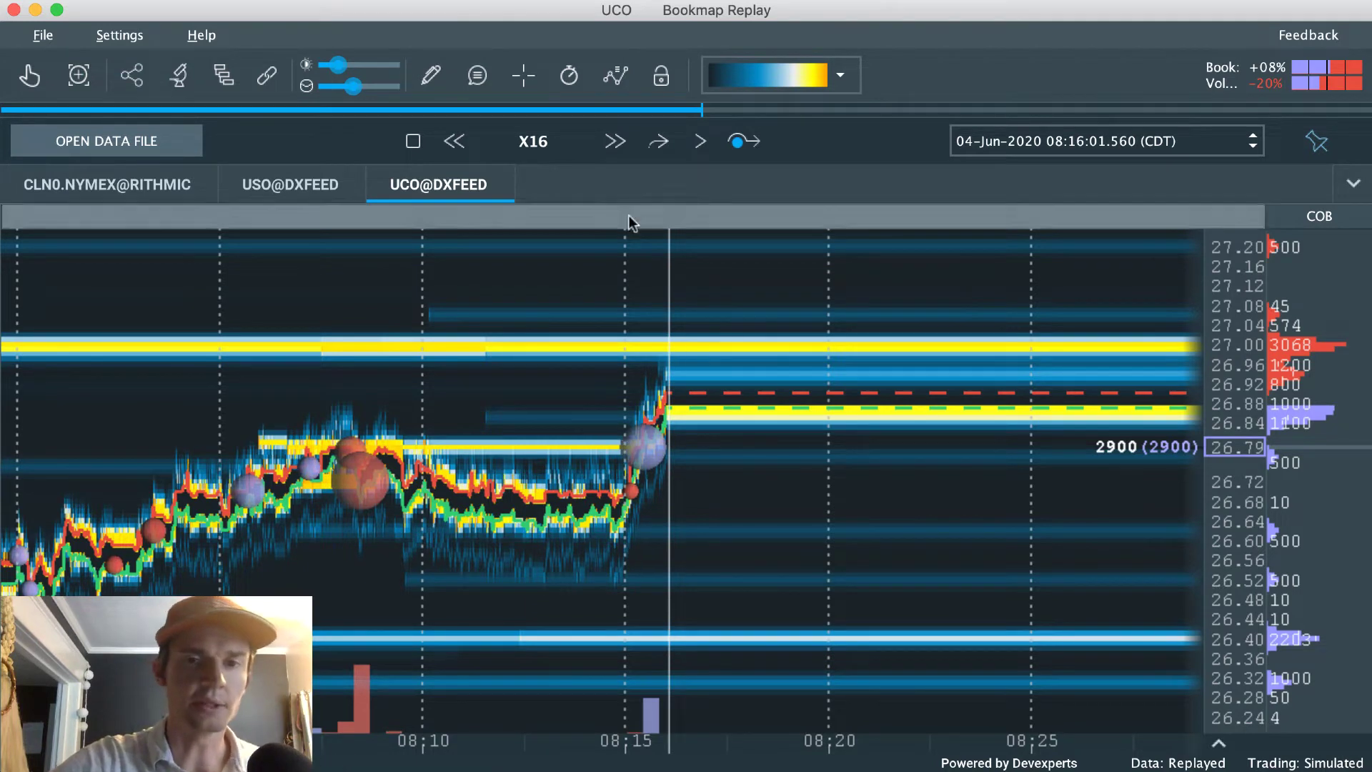
left_click(455, 141)
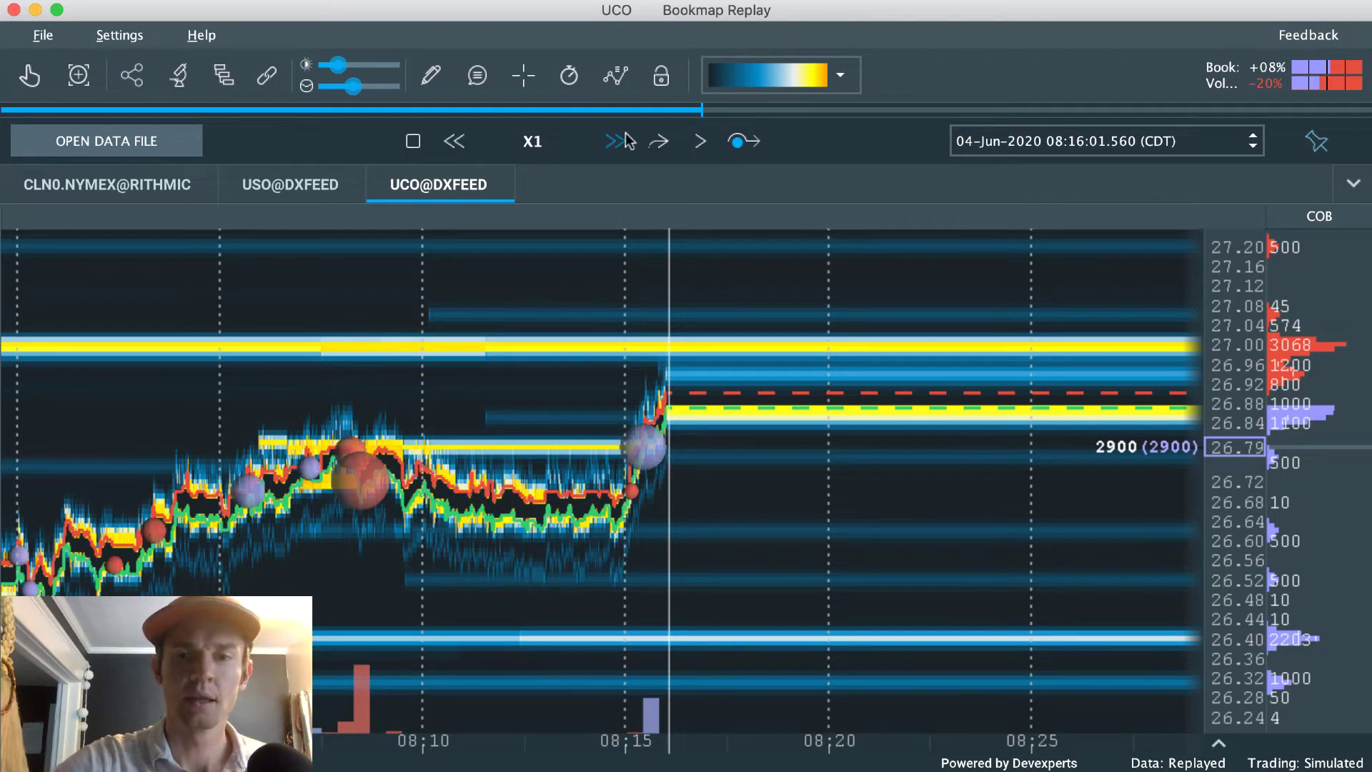
left_click(695, 150)
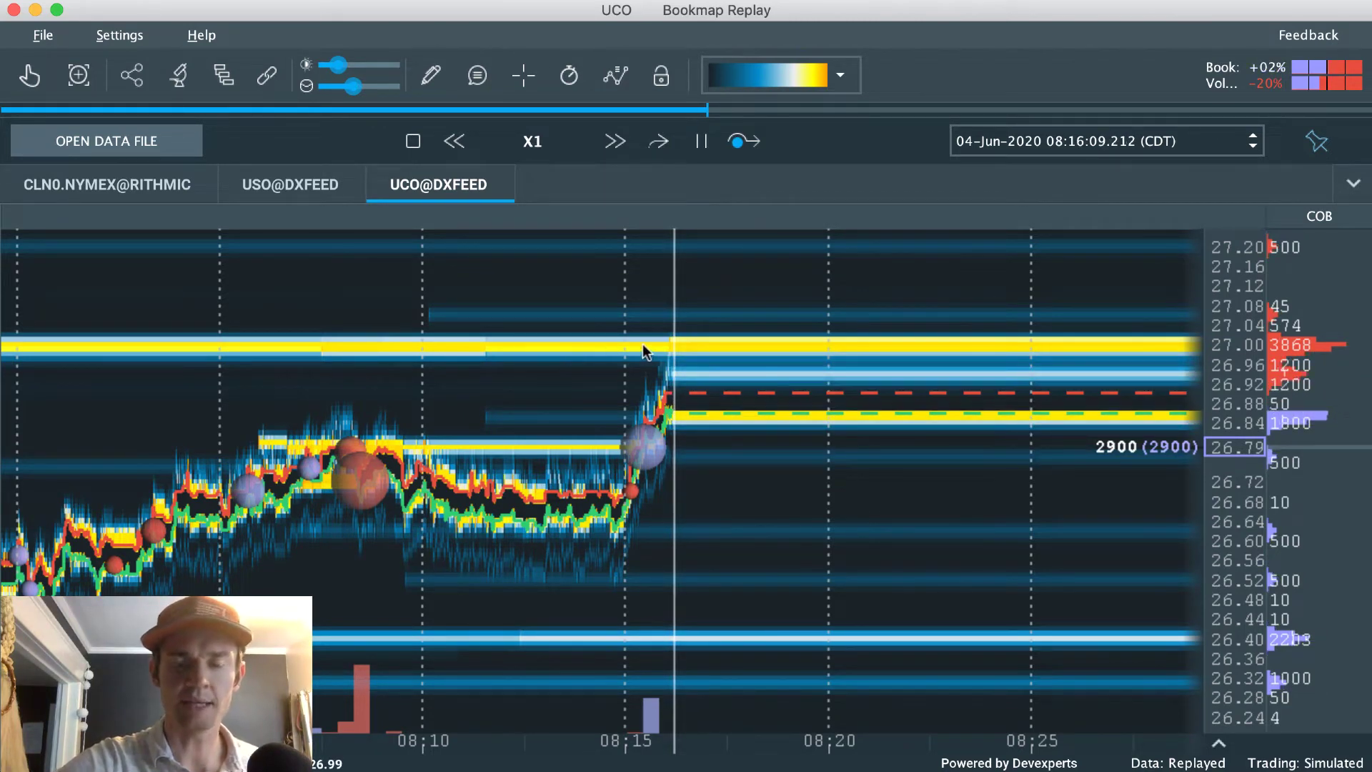
scroll(573, 424, "up", 3)
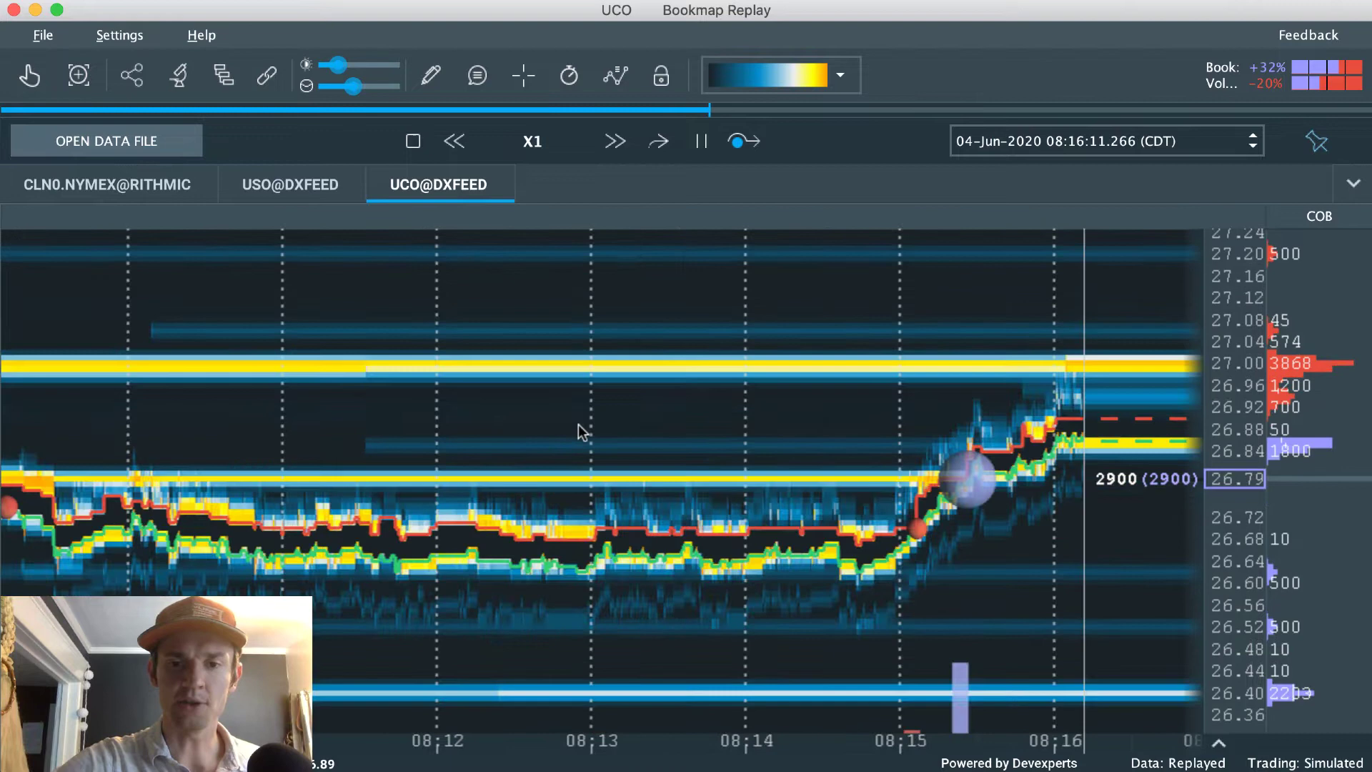
scroll(578, 423, "down", 3)
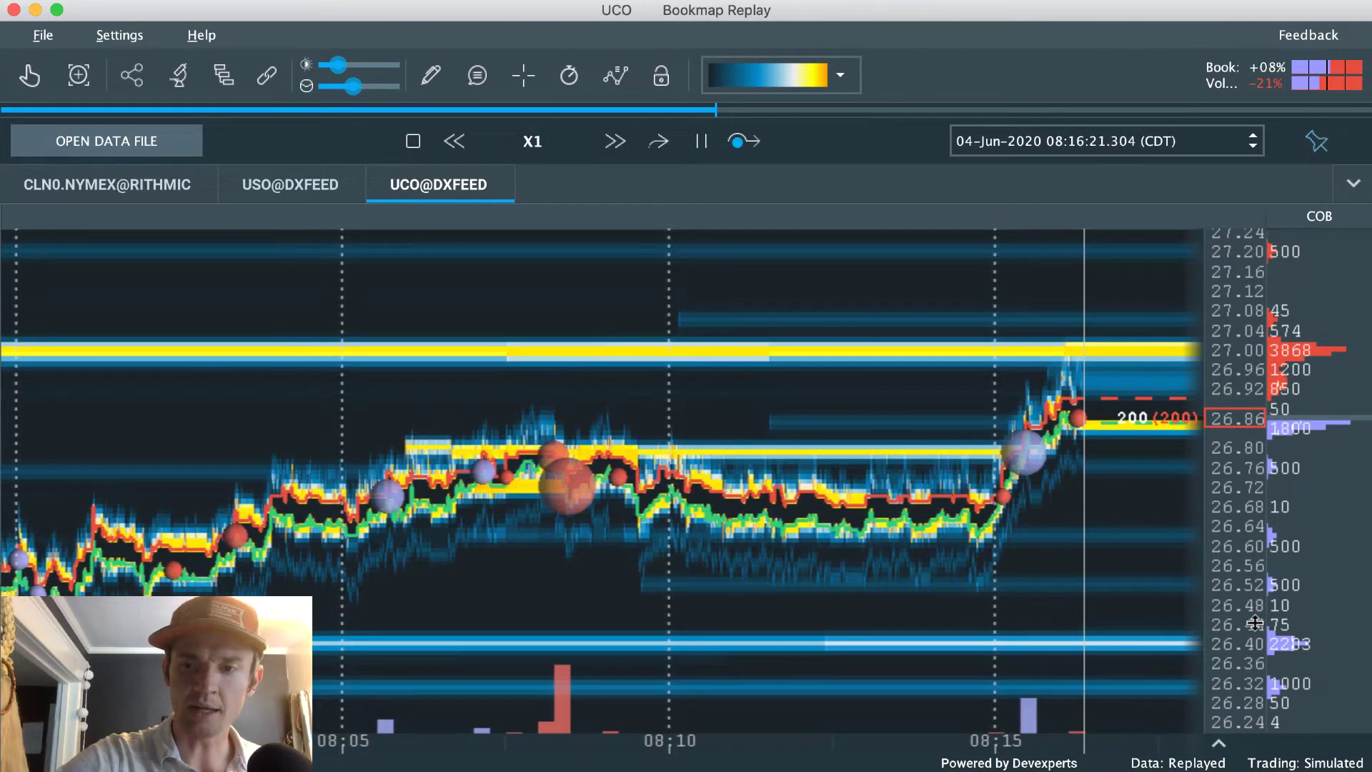
Glance at USO and UCO, return to the CLN0.NYMEX chart, and double replay speed.
left_click(249, 191)
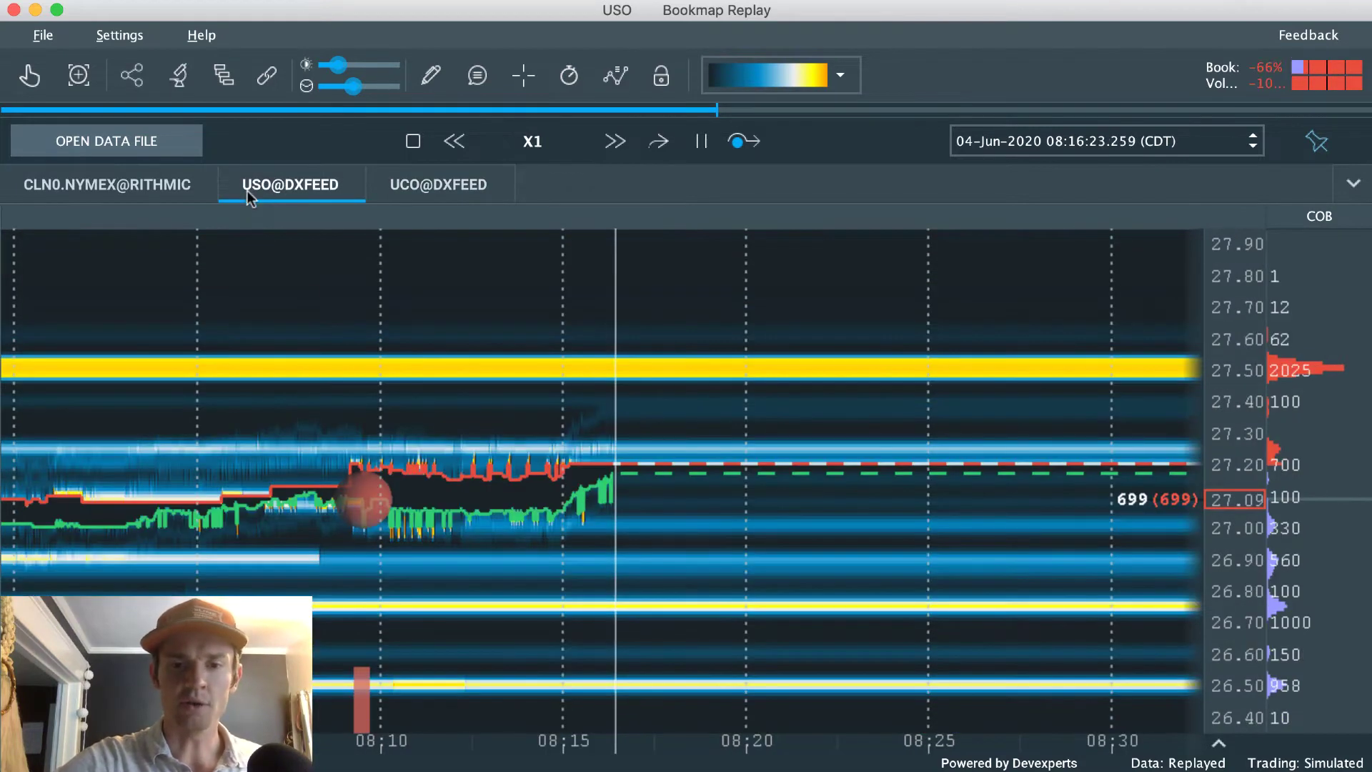
scroll(533, 404, "up", 2)
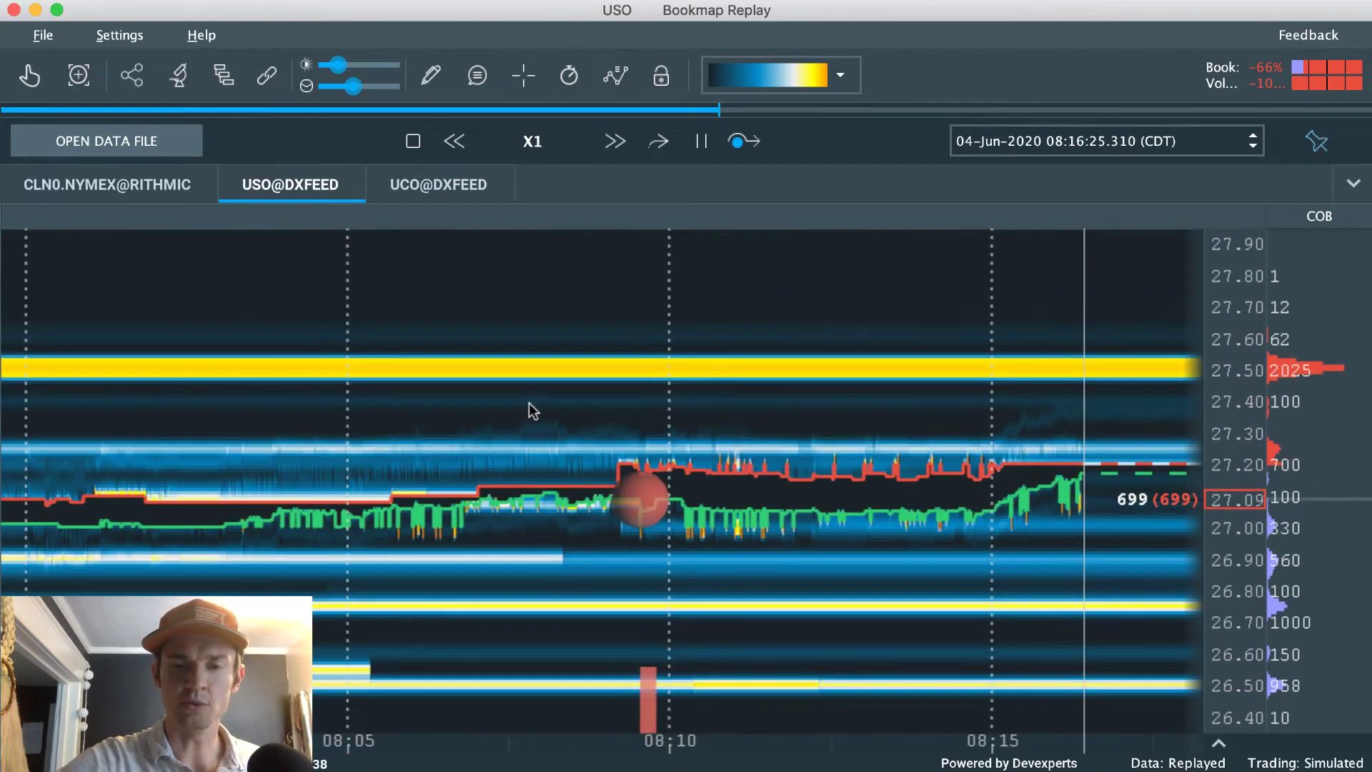
left_click(418, 184)
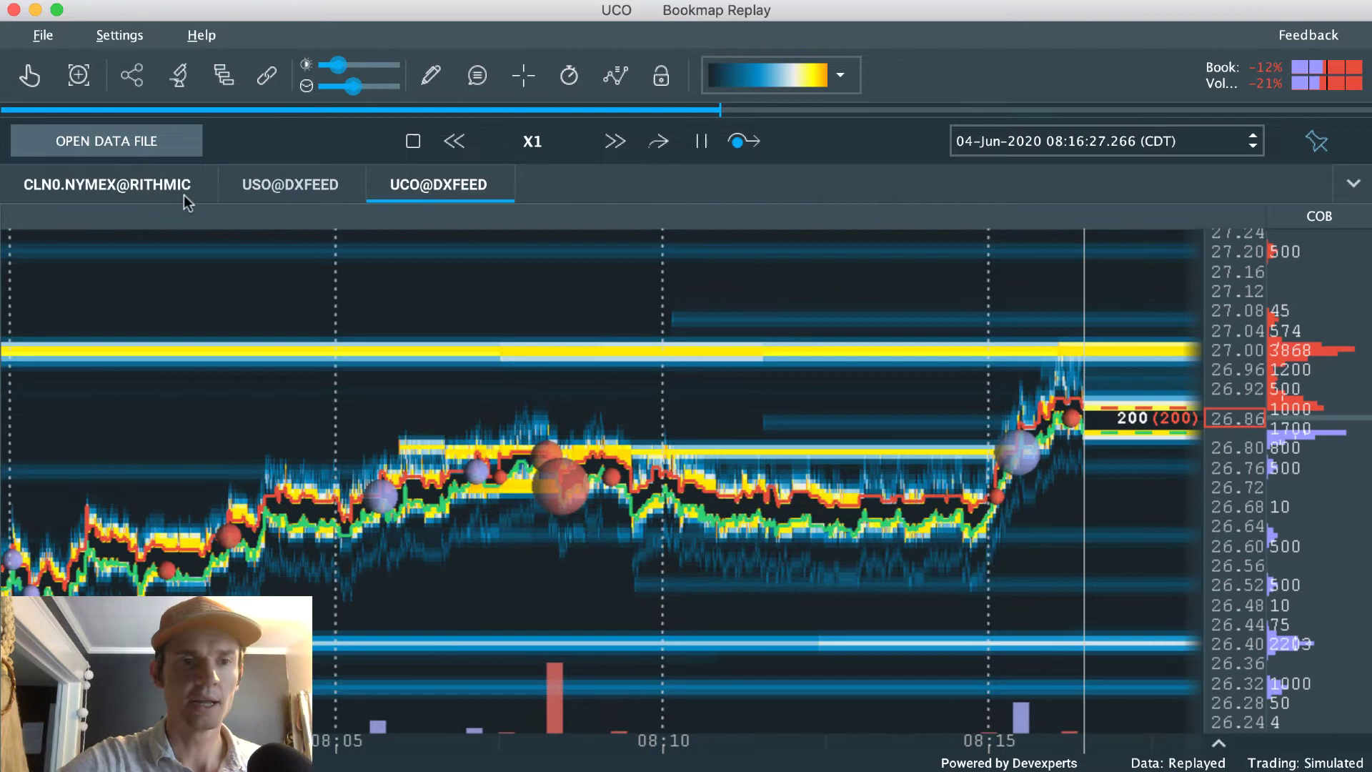
left_click(120, 190)
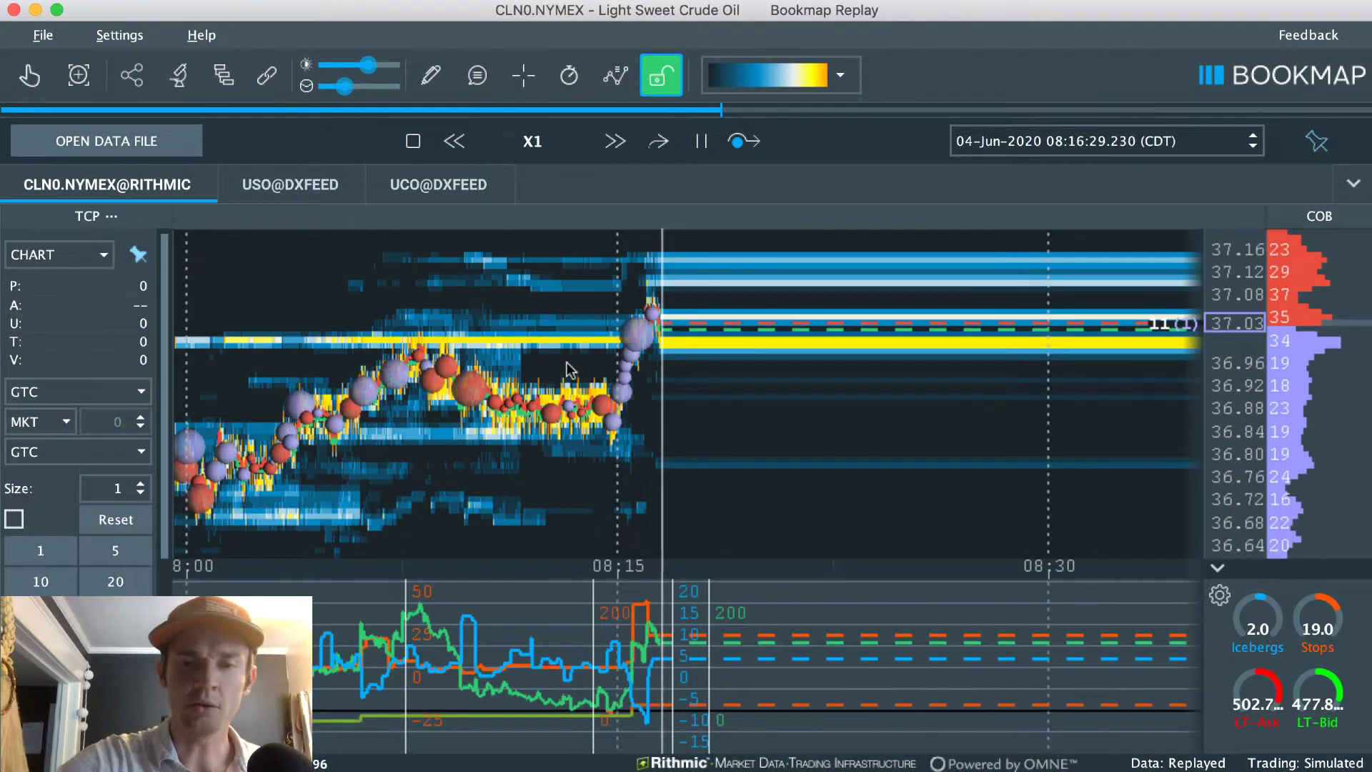
scroll(569, 370, "up", 5)
scroll(571, 368, "down", 3)
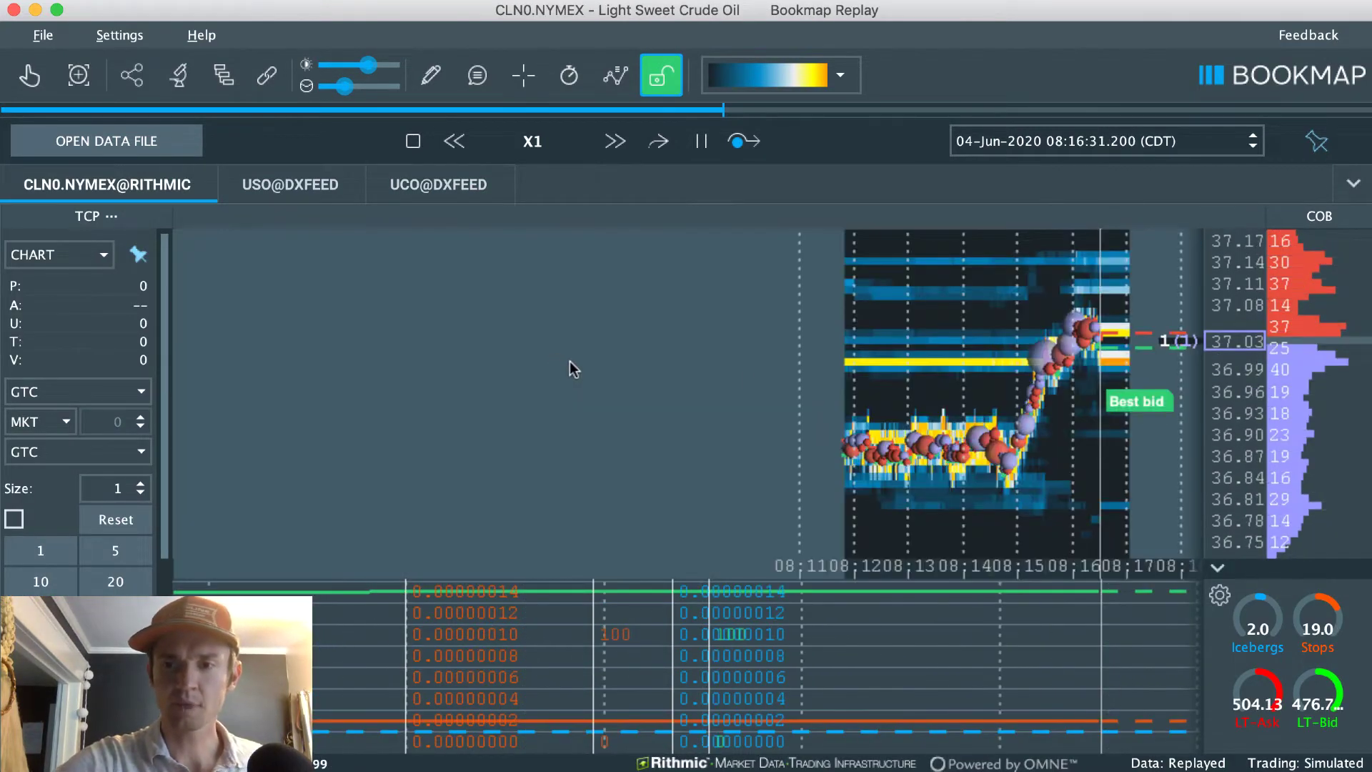
scroll(569, 370, "down", 5)
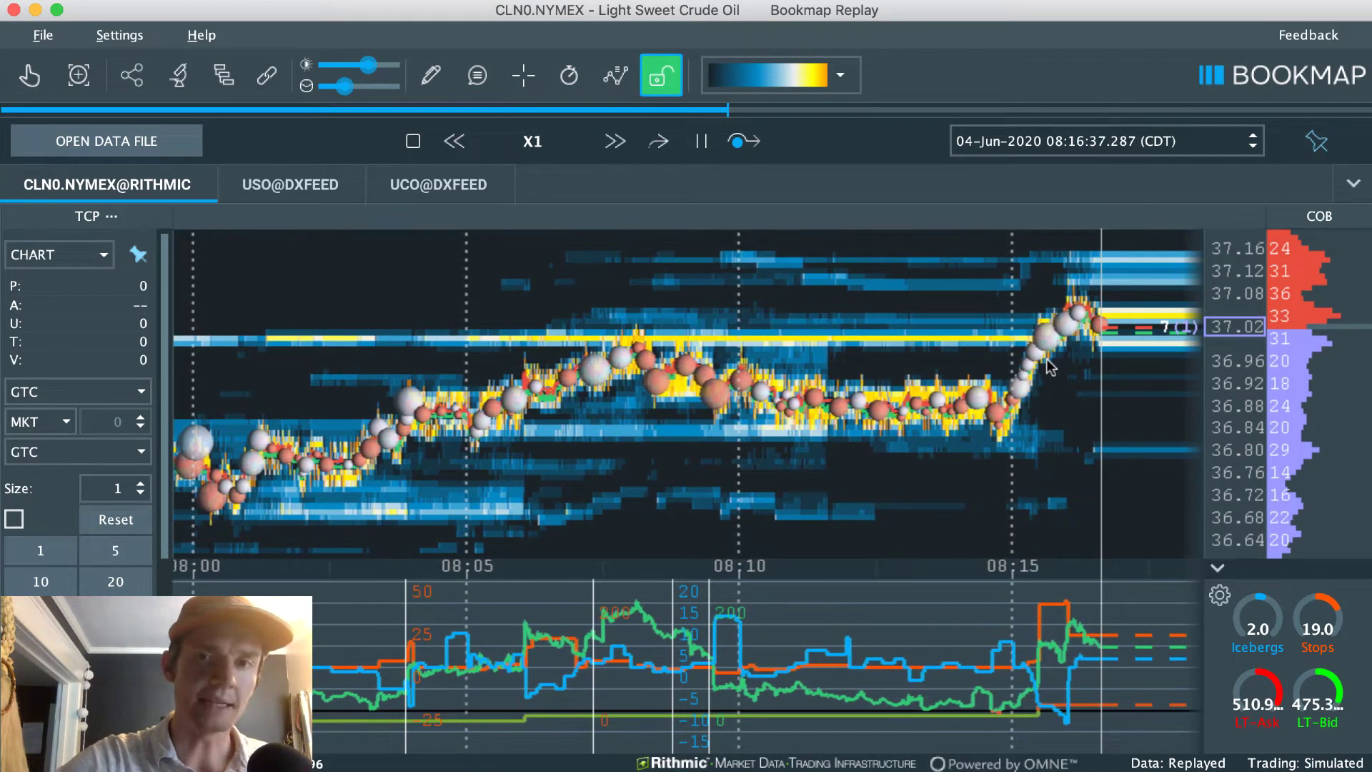
left_click(614, 141)
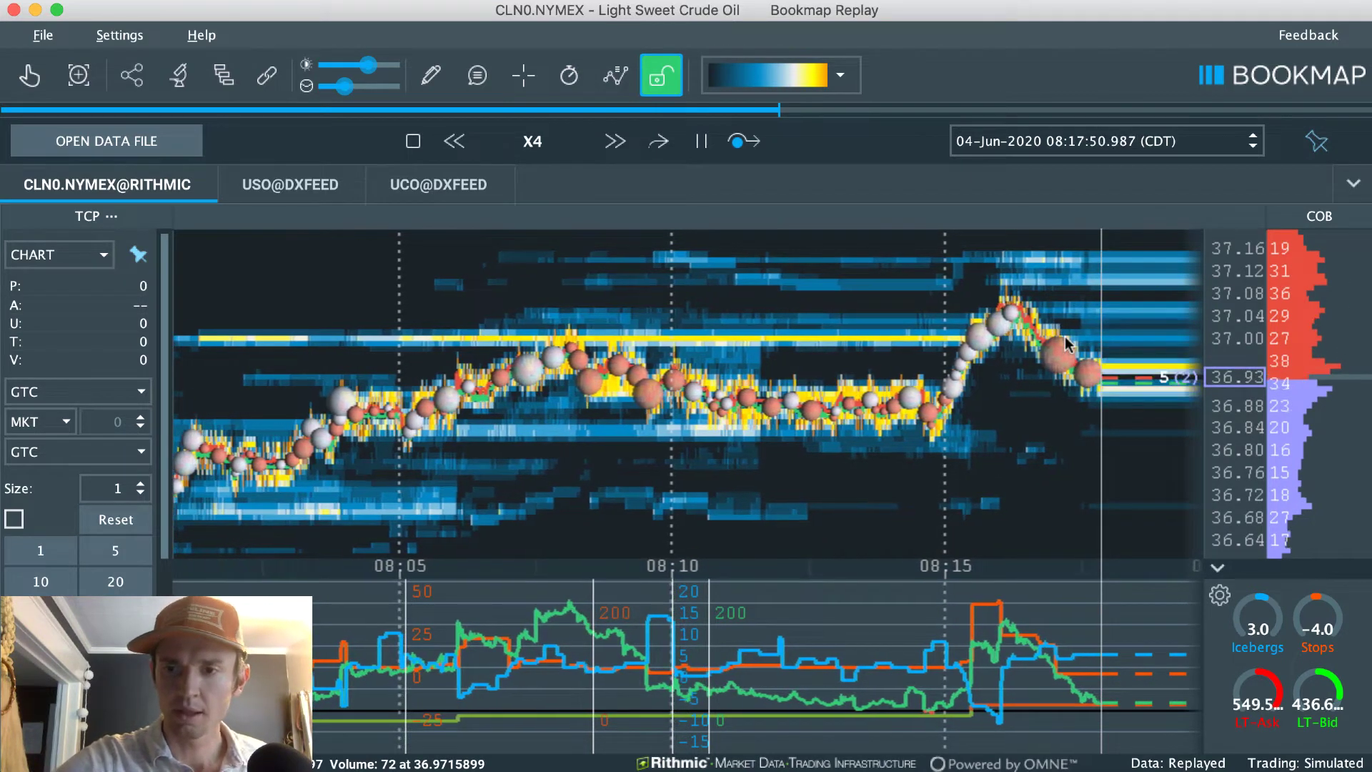
Sell one crude oil contract at 36.92, then pause the replay at 08:18:40.
left_click(1073, 349)
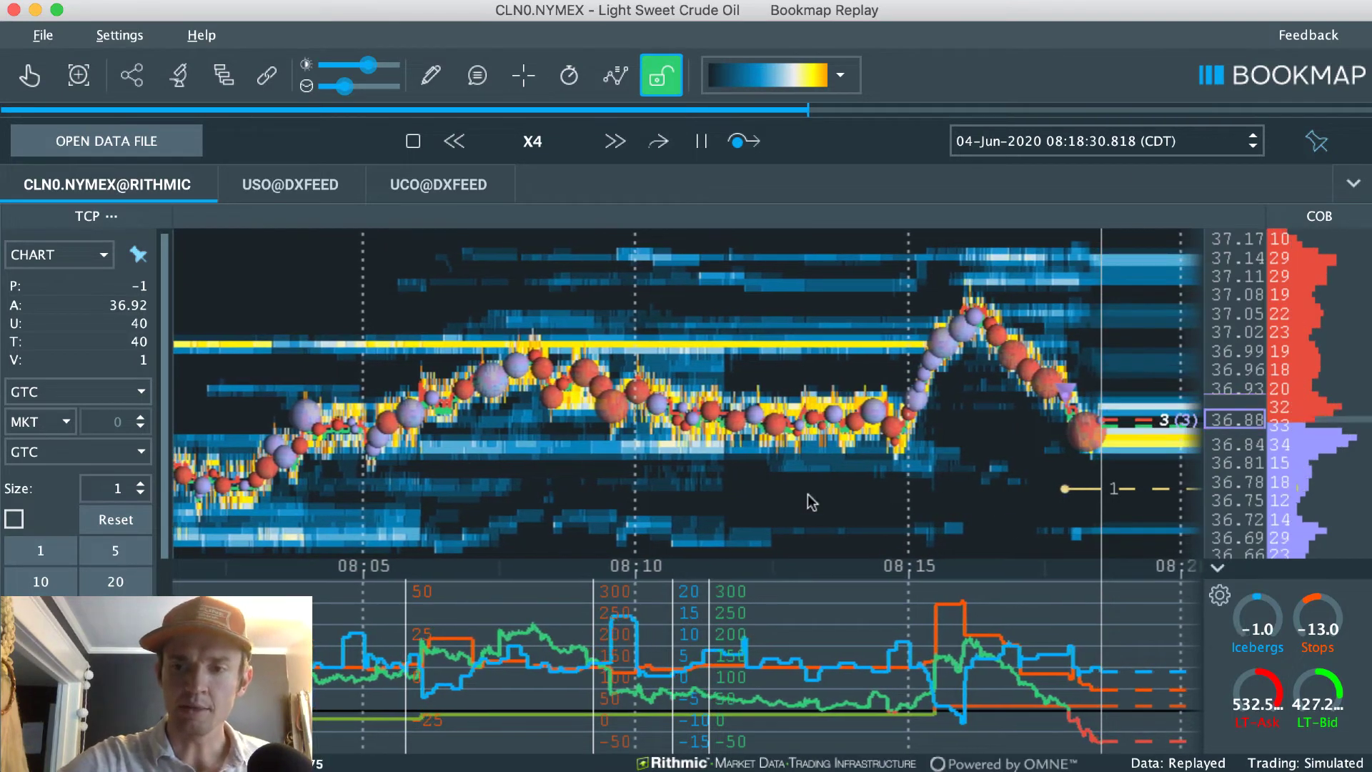
left_click(695, 140)
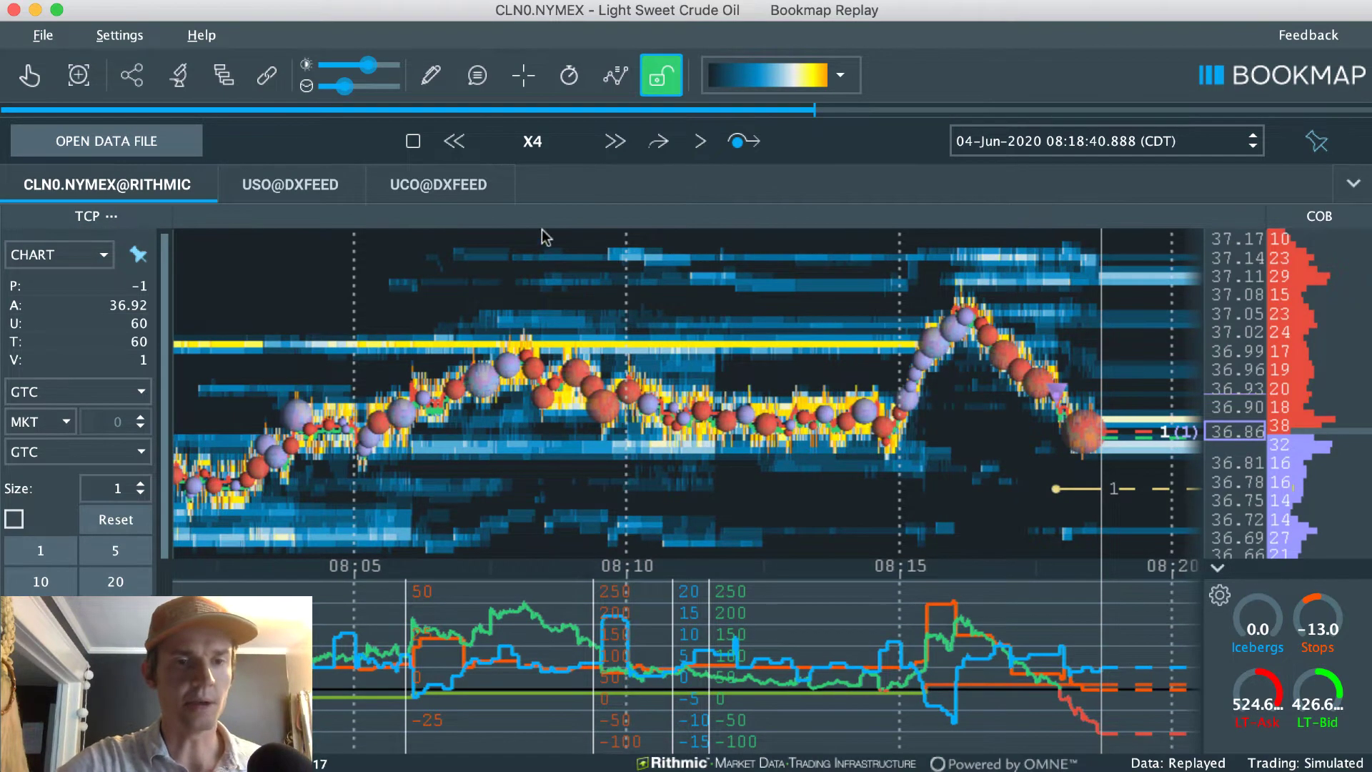
Look over the USO and UCO books, then return to the CLN0.NYMEX chart.
left_click(279, 185)
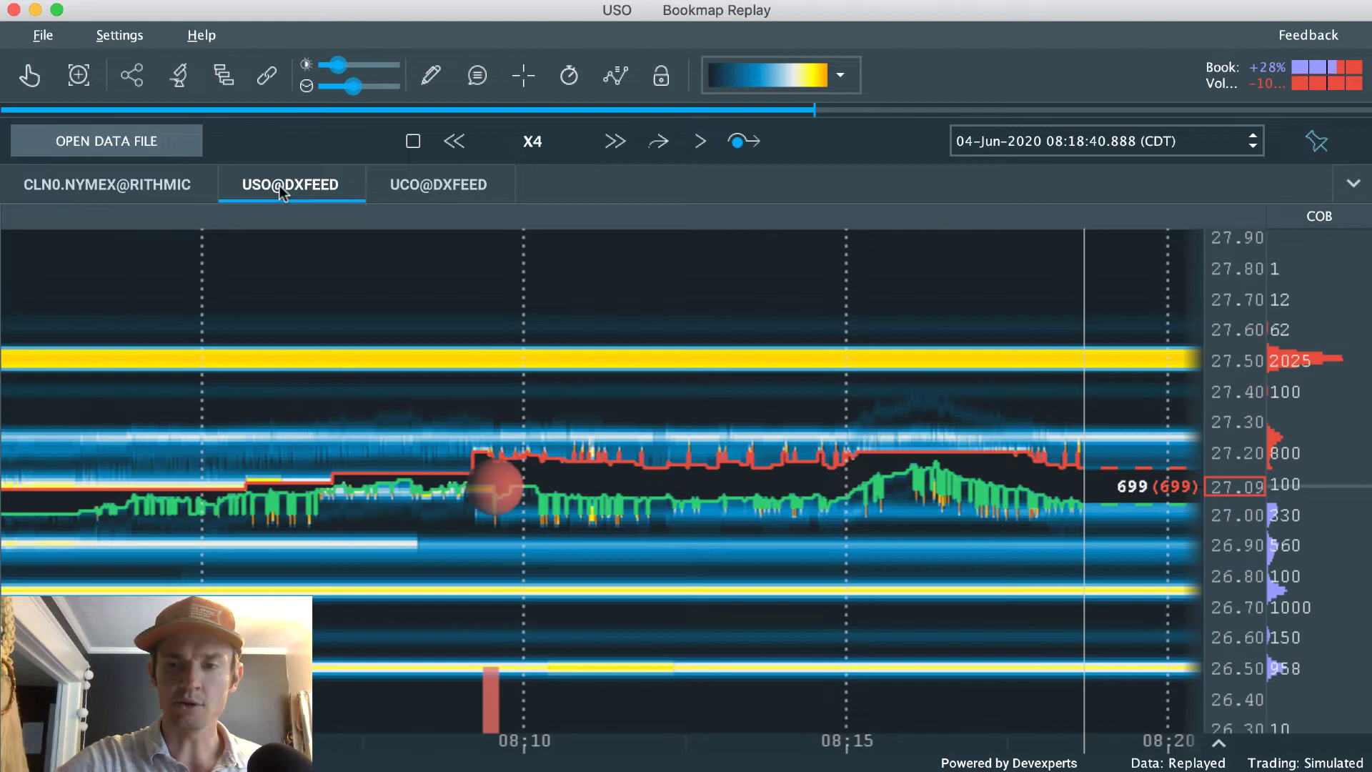
left_click(401, 188)
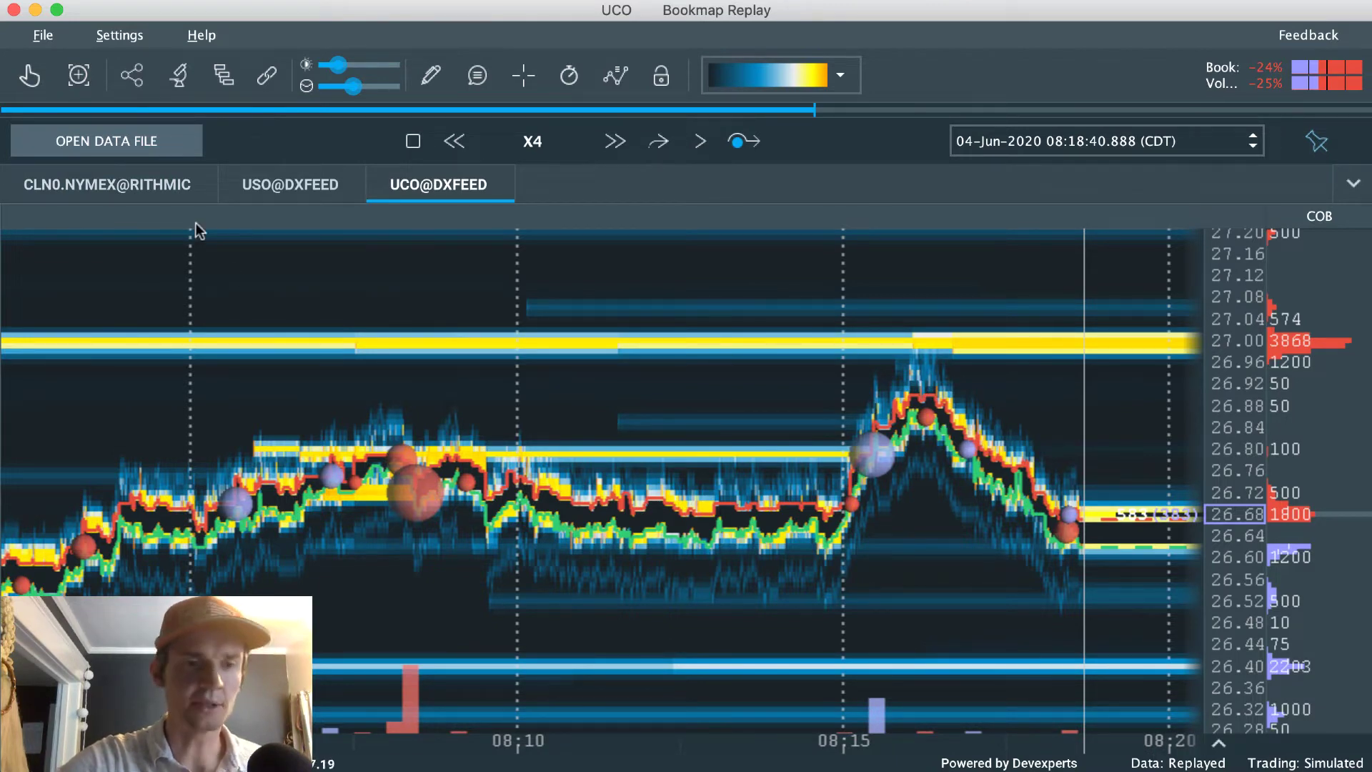
left_click(132, 188)
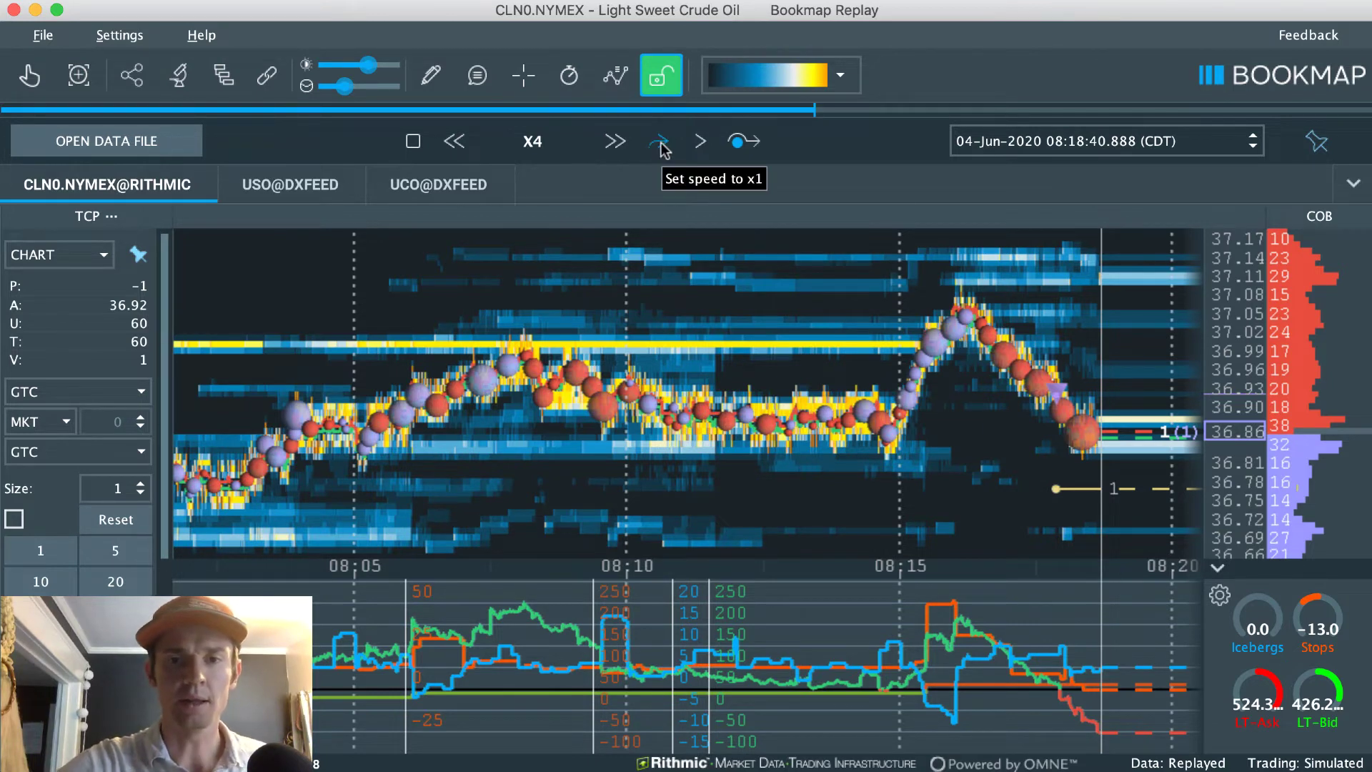
Resume the 4x replay and let it run to 08:23:06 with the short held.
left_click(695, 145)
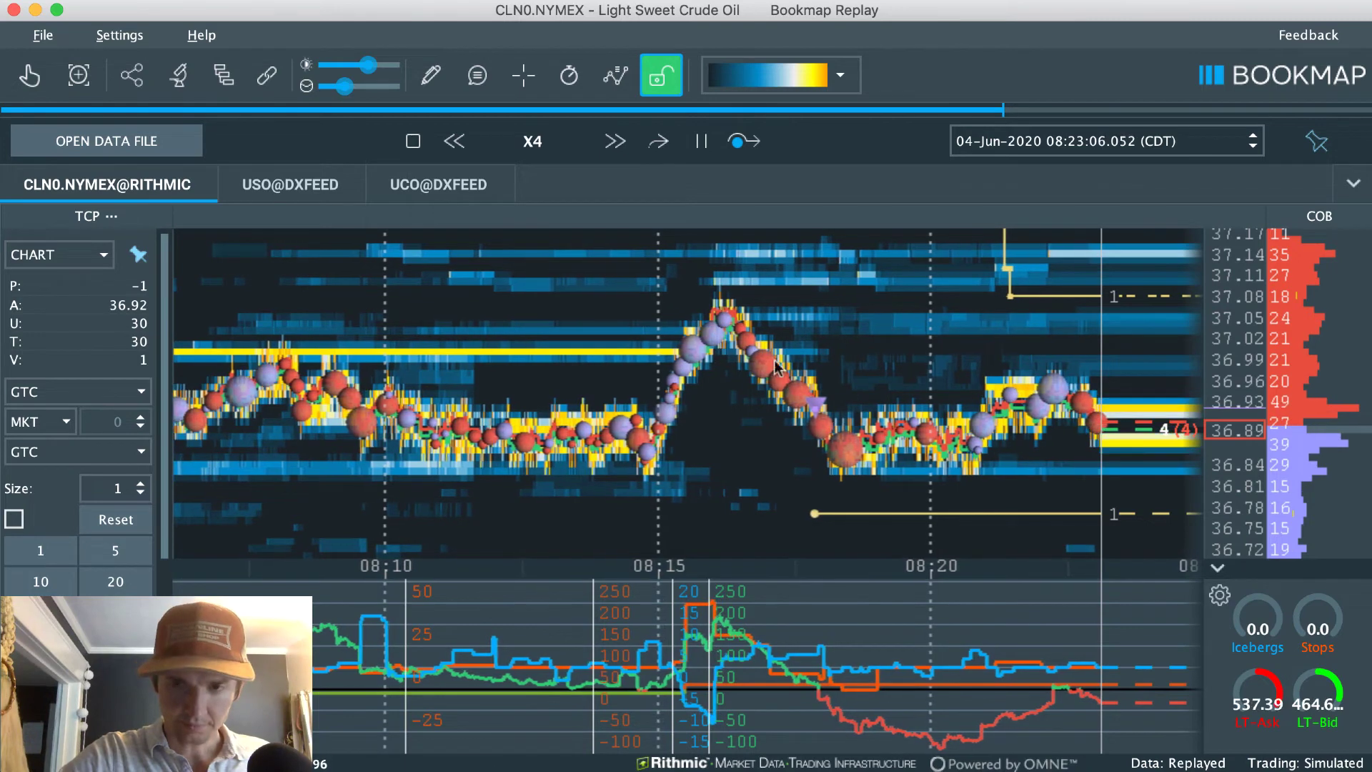
Check the USO and UCO heatmaps, then switch back to the CLN0.NYMEX chart.
left_click(291, 185)
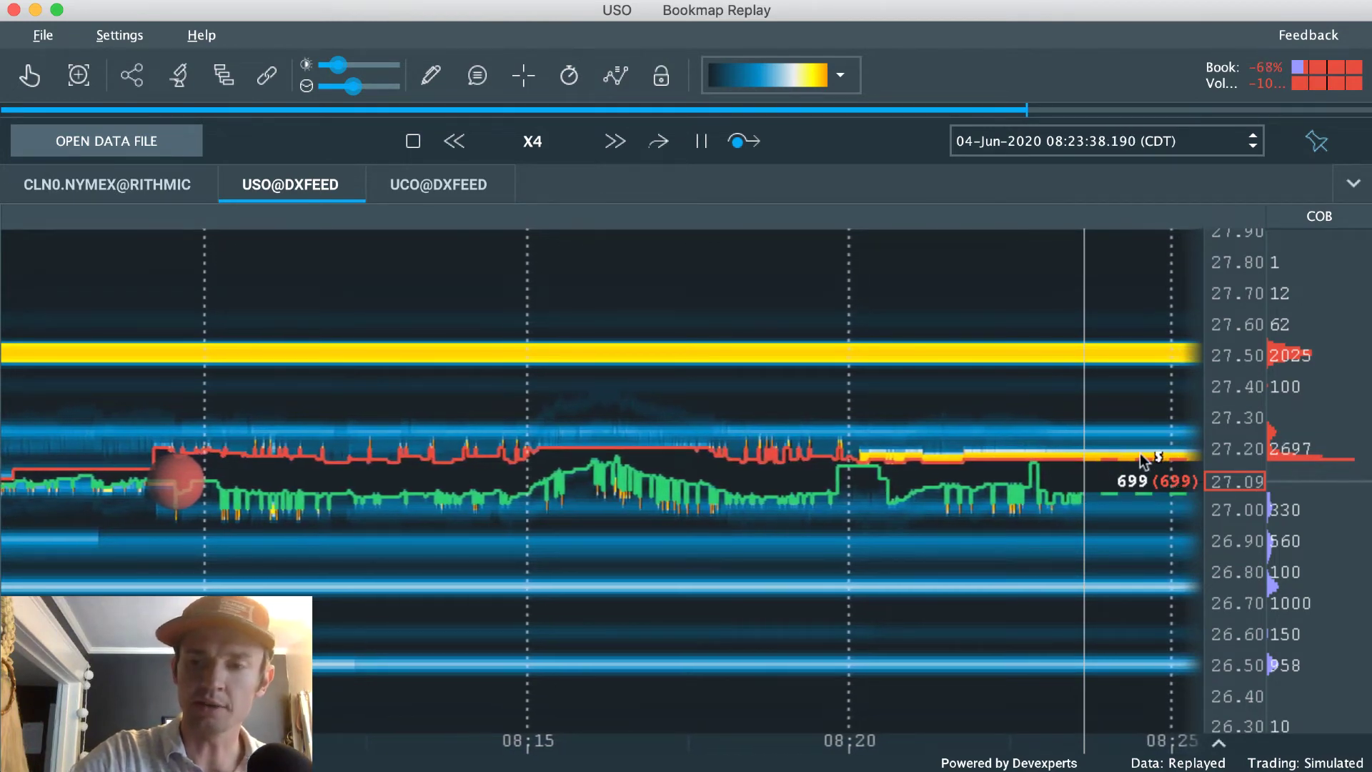
left_click(451, 194)
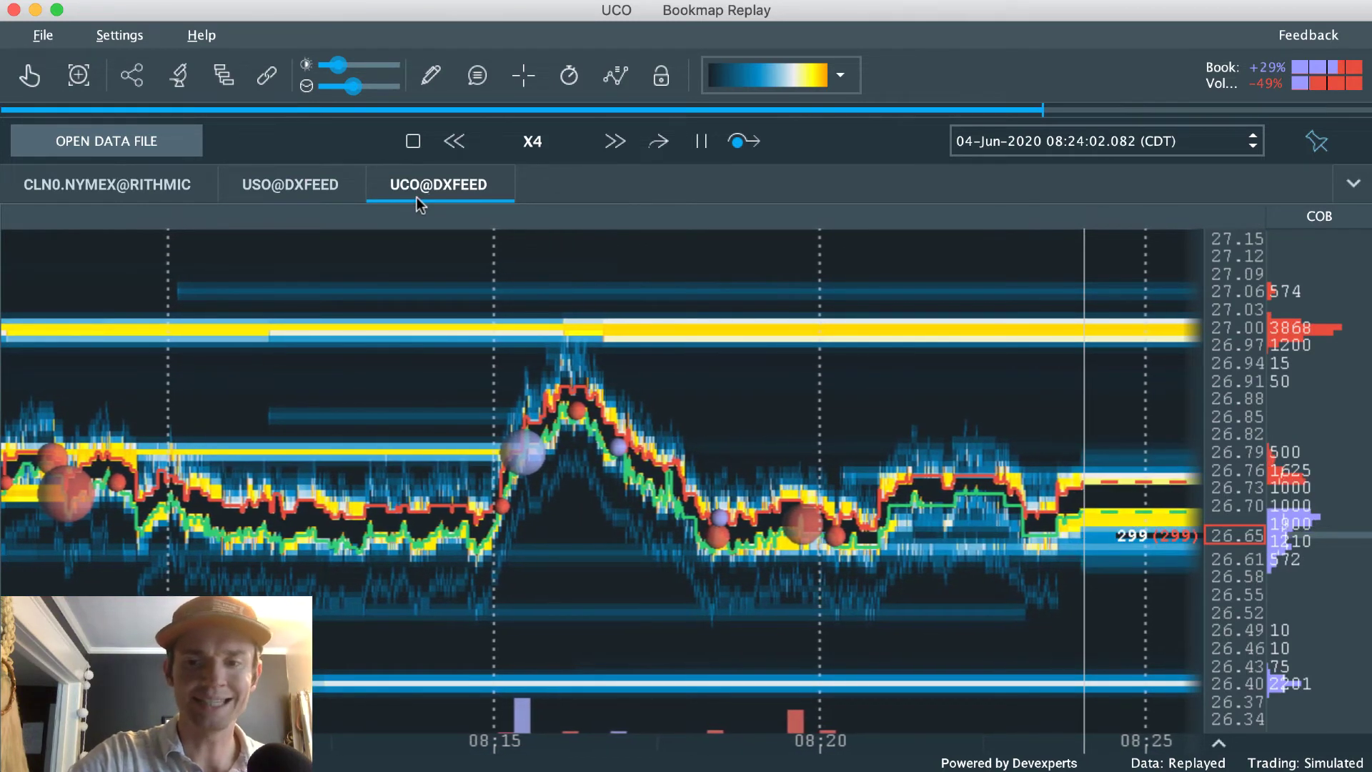
left_click(86, 187)
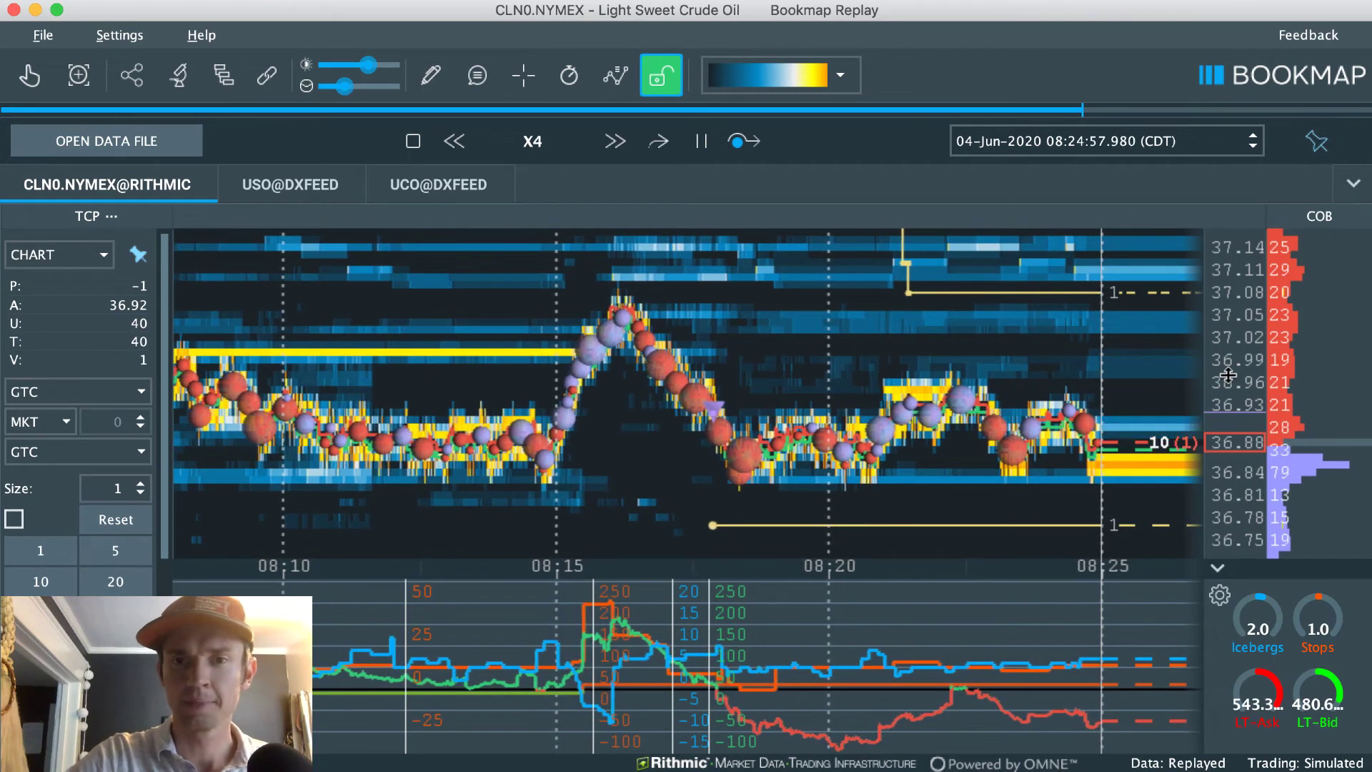
Raise the replay speed step by step to 128x, reaching 08:31:46.
left_click(617, 143)
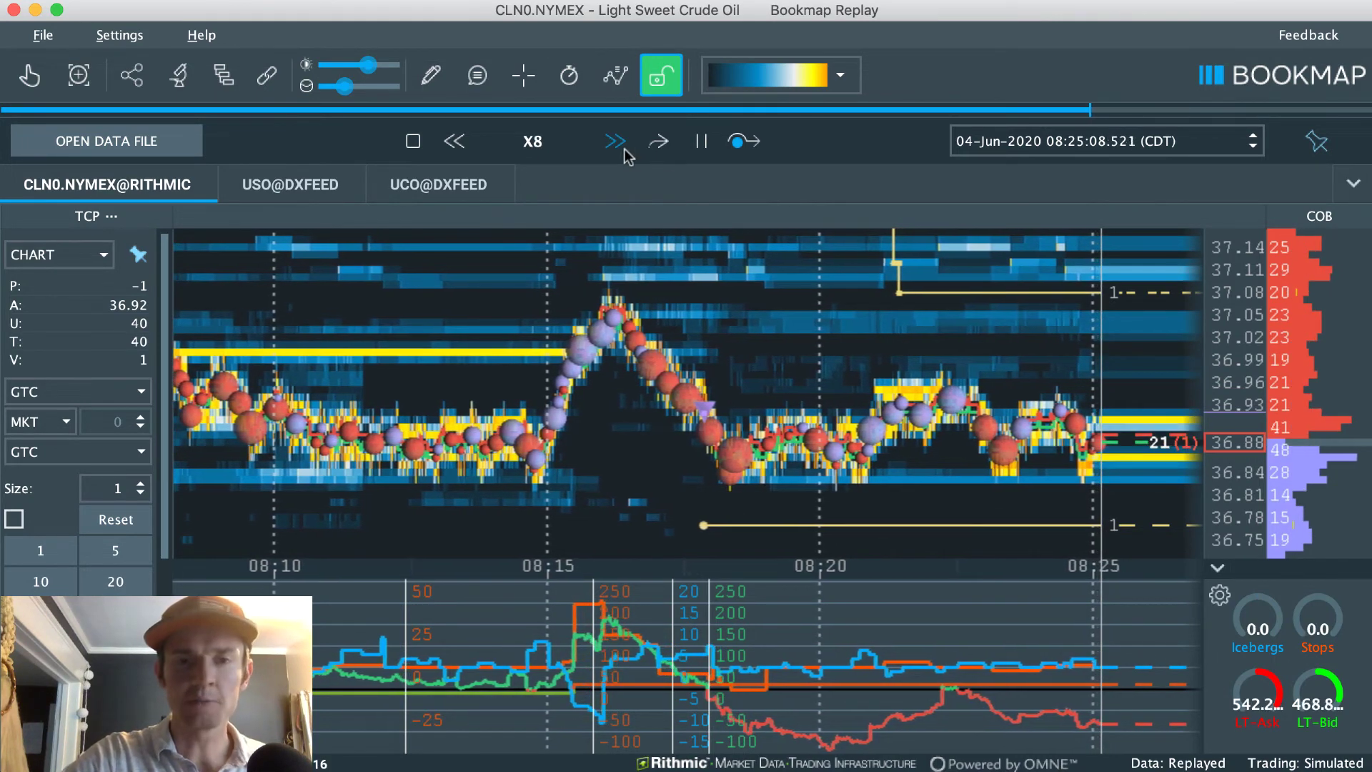
left_click(617, 143)
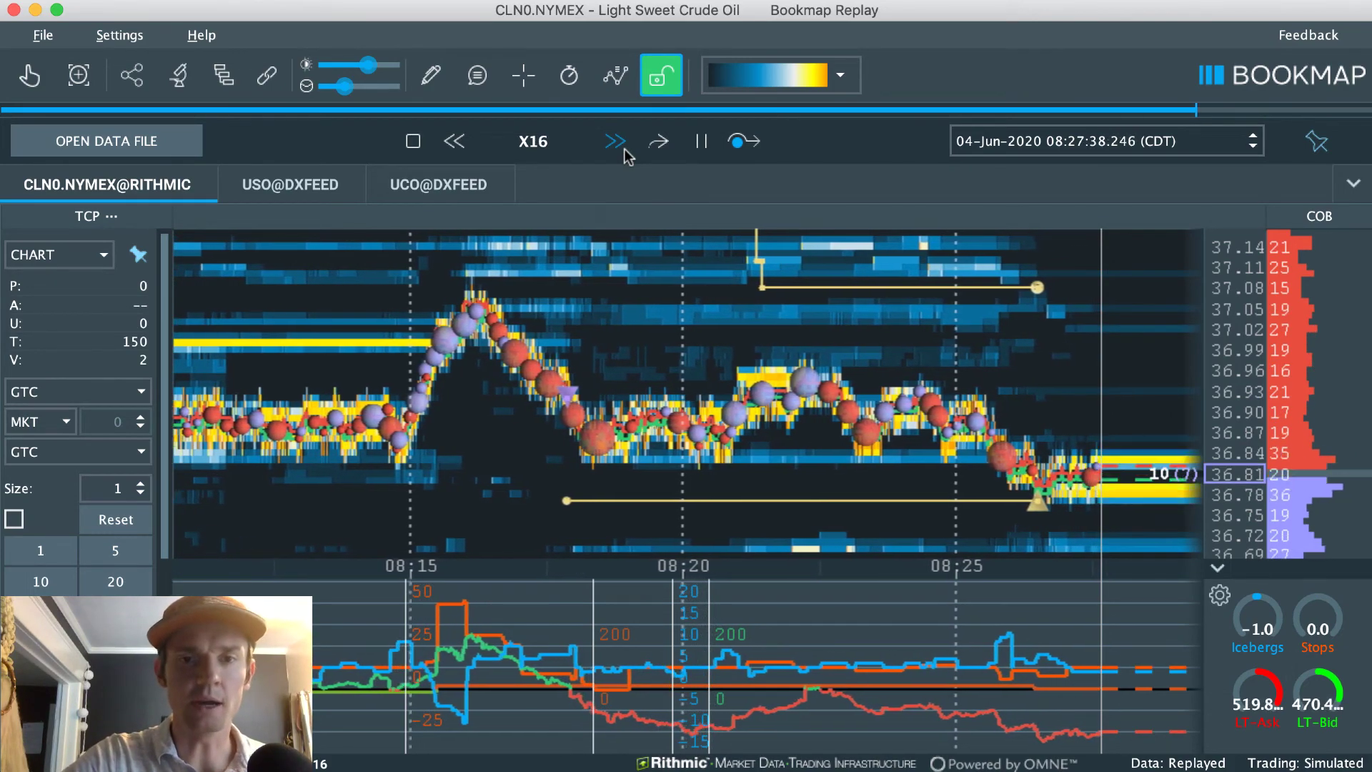
double_click(620, 148)
left_click(621, 149)
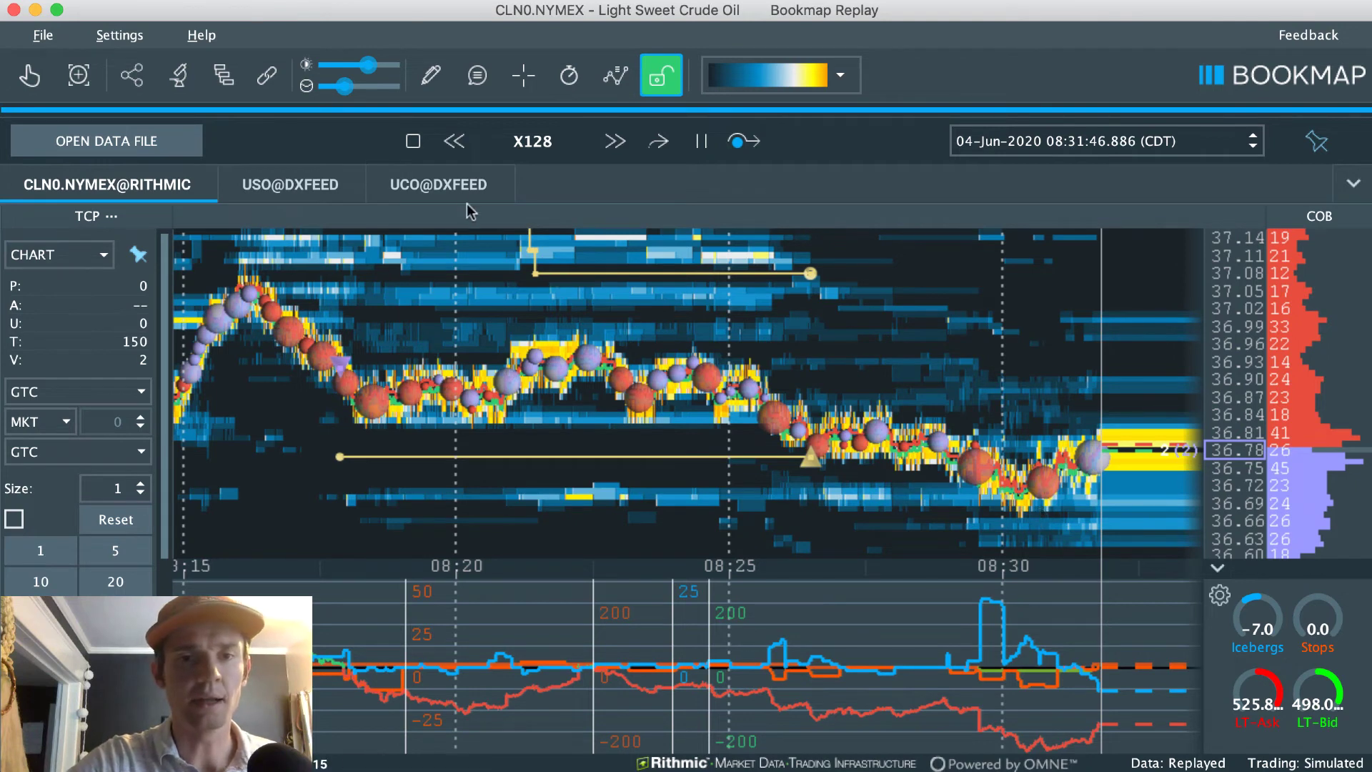
View the UCO heatmap, then the USO heatmap near 27.05 at 08:31:46.
left_click(311, 189)
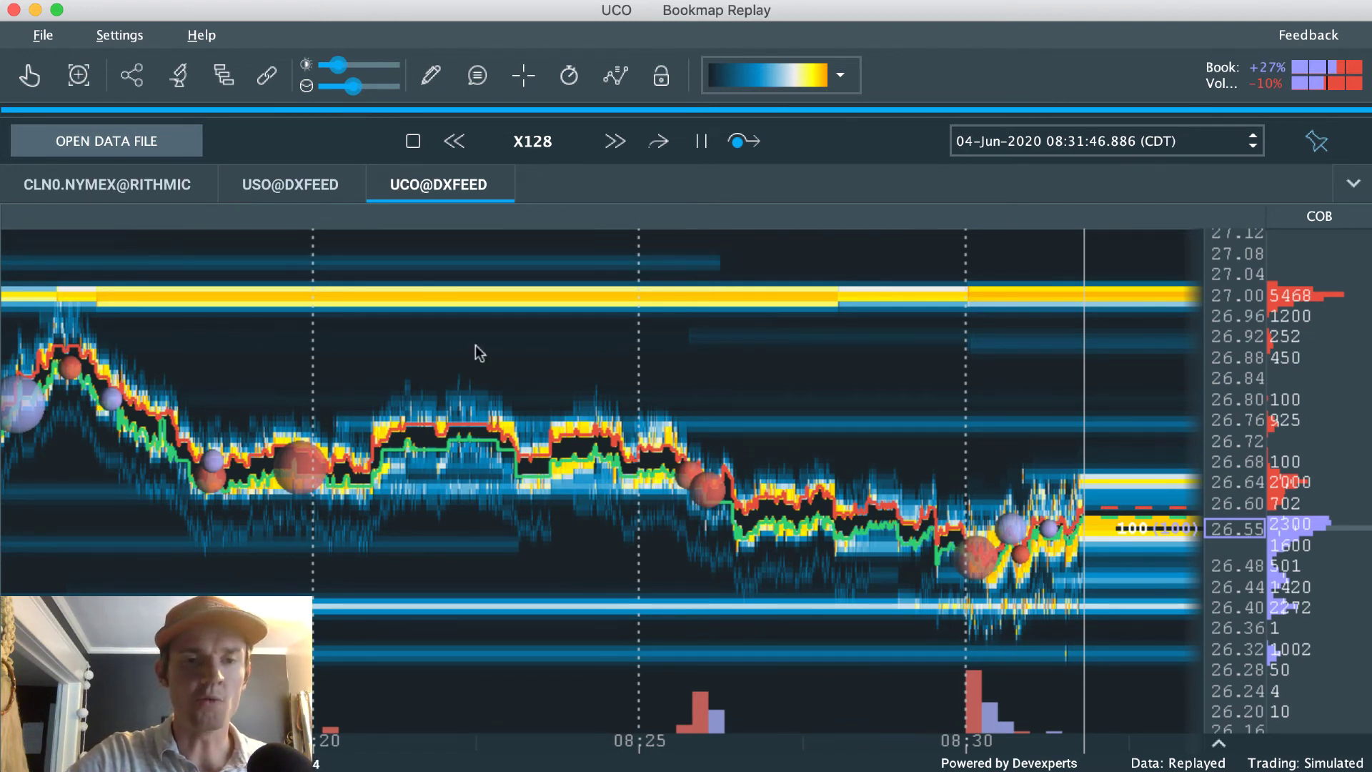
left_click(286, 191)
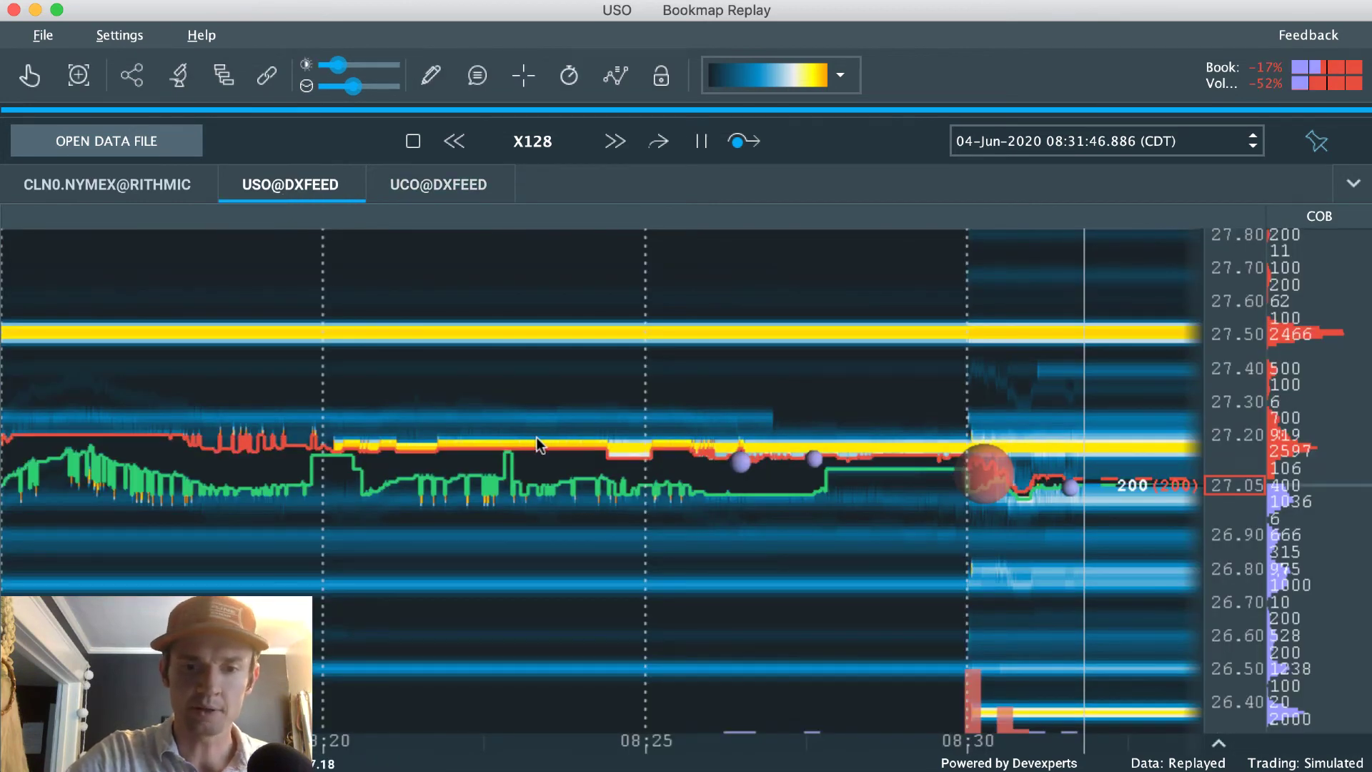